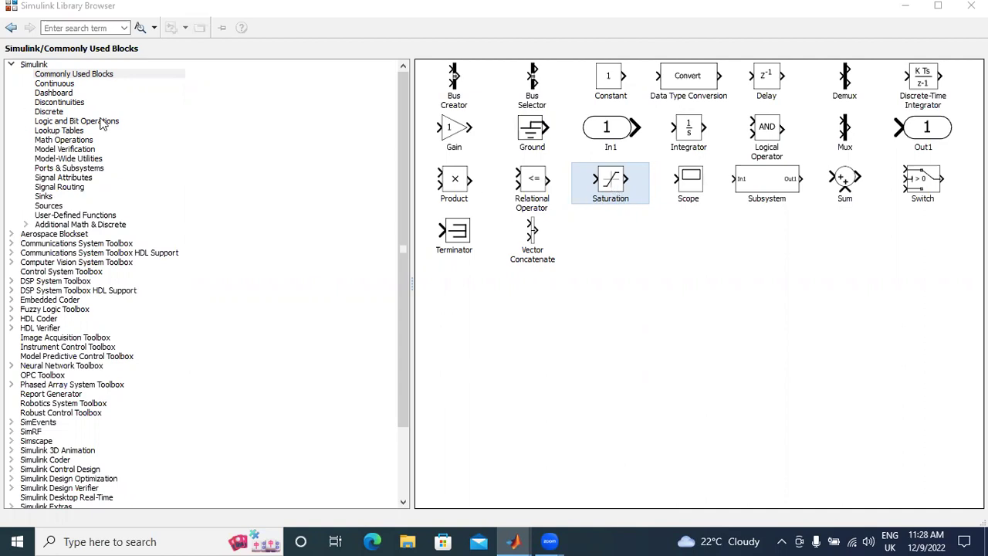
- Add a Saturation block from Commonly Used Blocks to the untitled model and switch to it
right_click(618, 192)
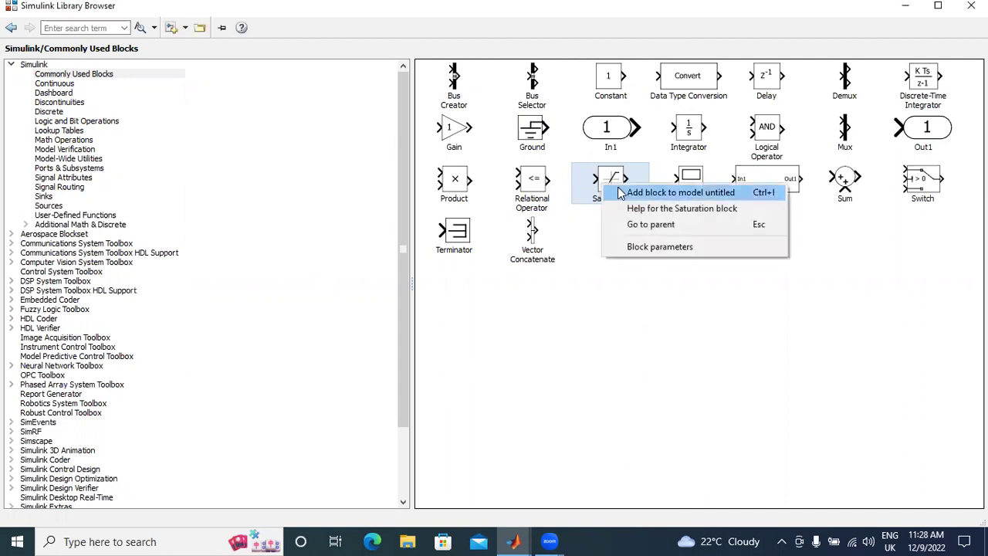
click(627, 193)
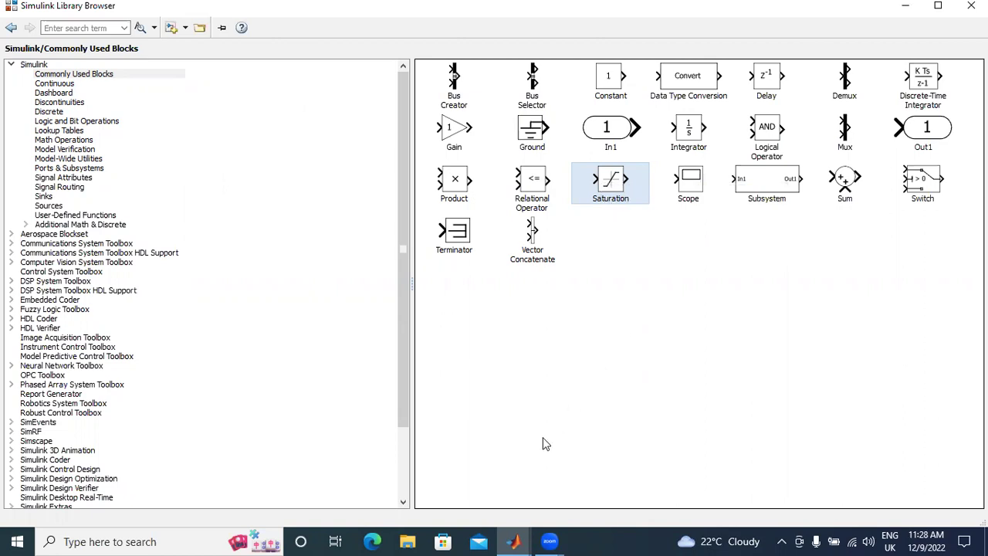
click(533, 491)
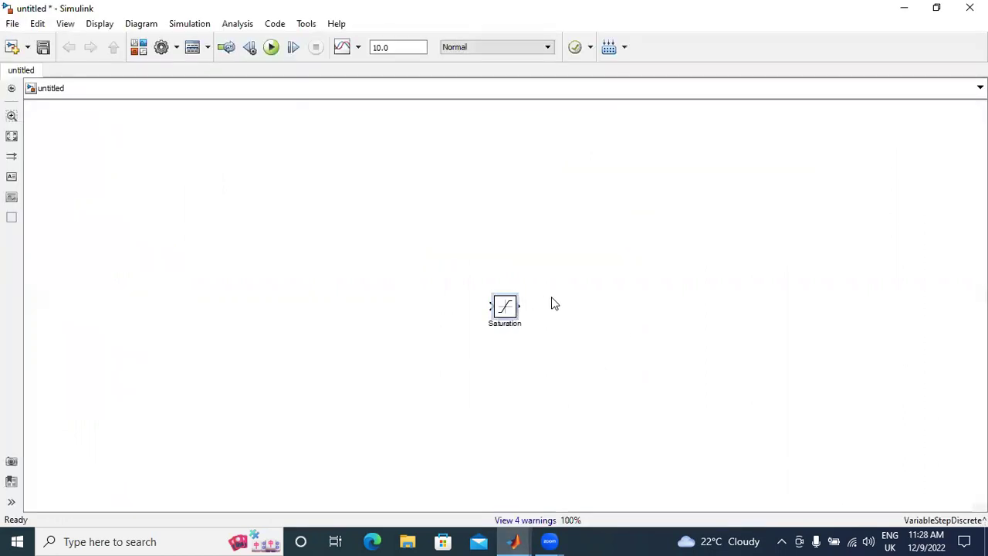
- Add a second Saturation block and a Scope block from Commonly Used Blocks to the model
click(138, 48)
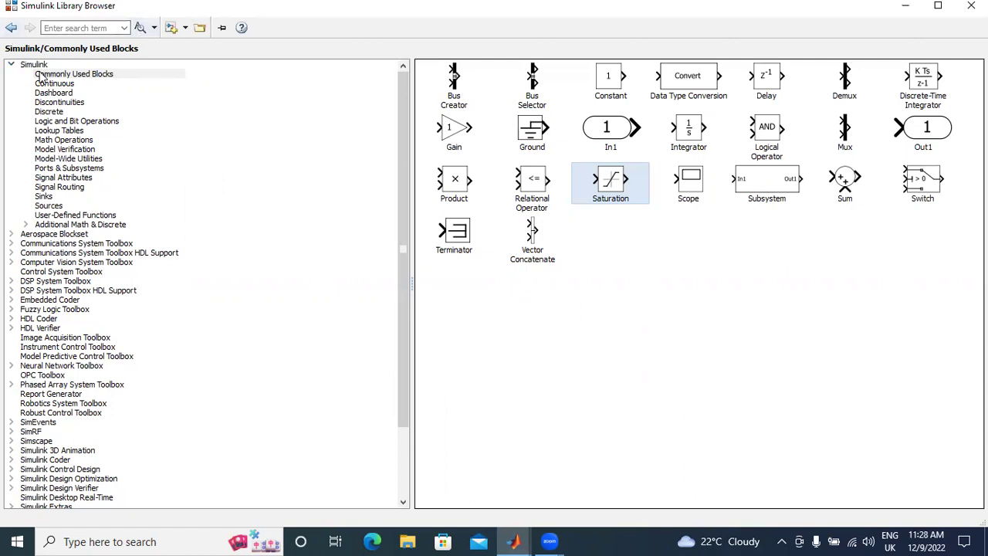
click(74, 76)
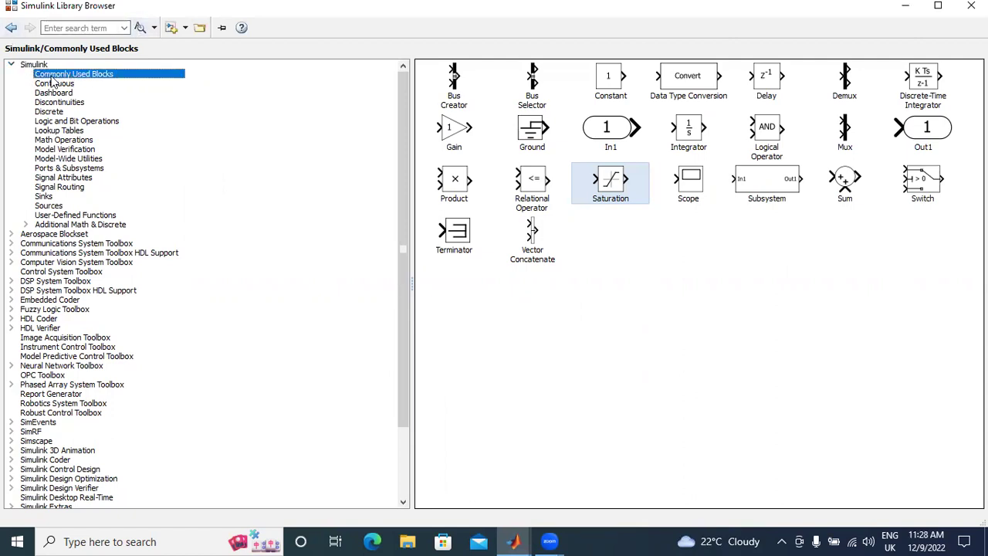
right_click(616, 191)
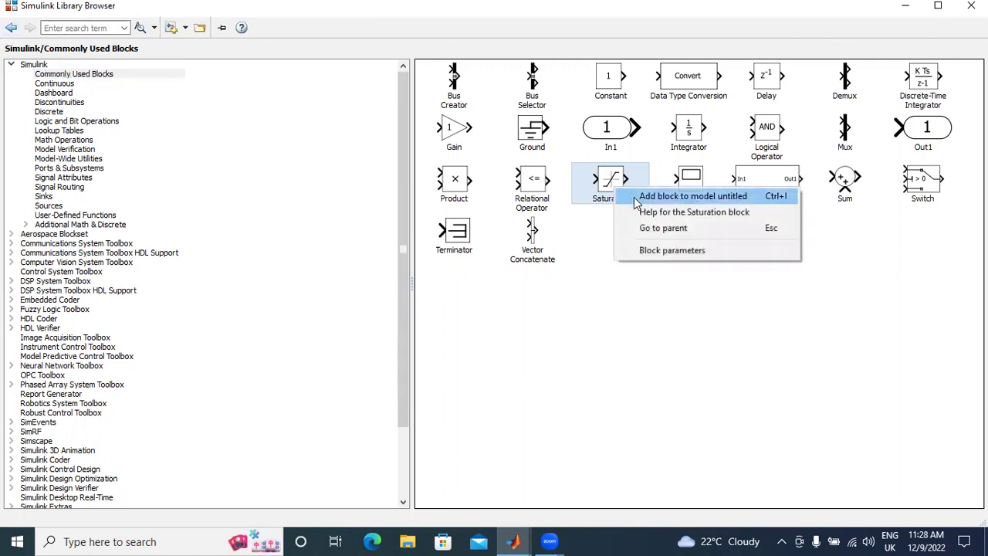
click(657, 202)
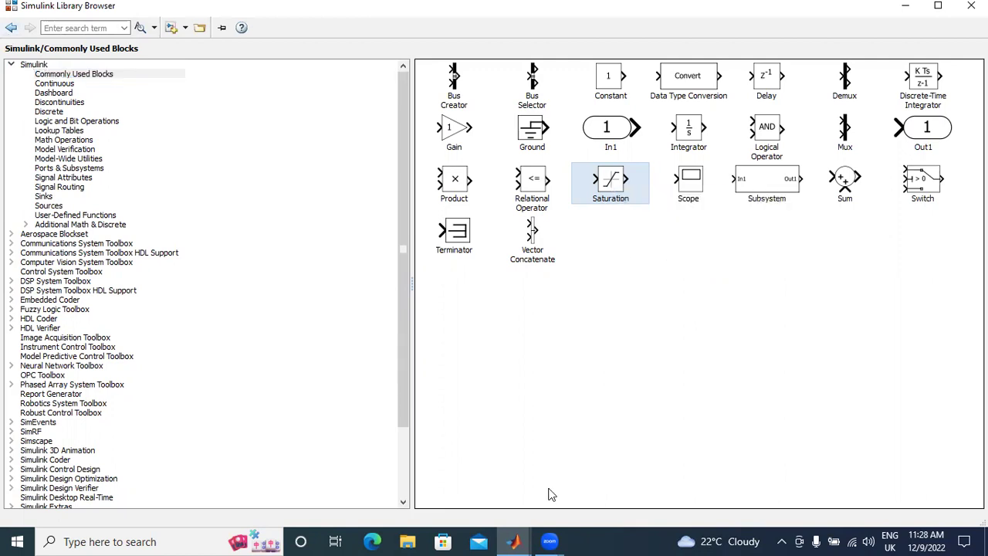
click(691, 191)
right_click(693, 189)
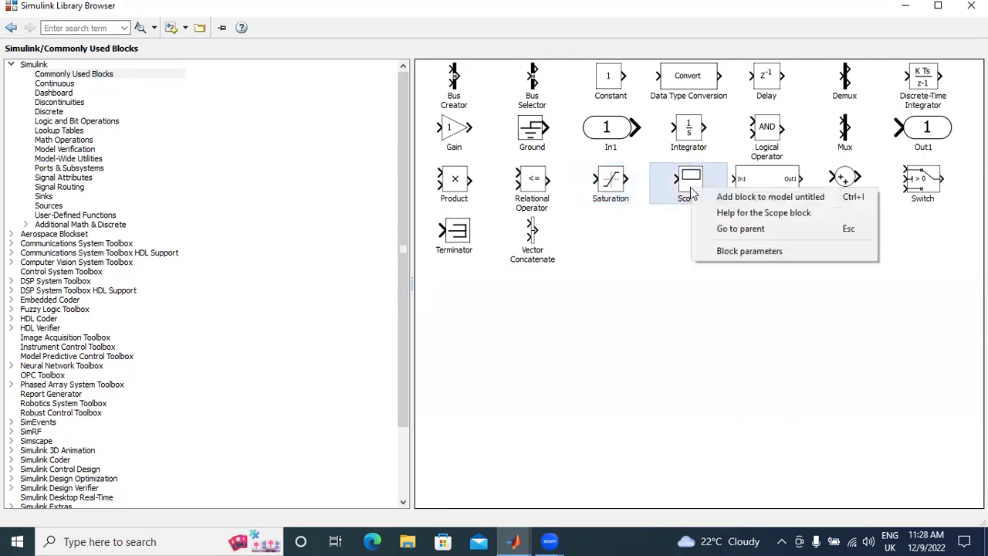
click(706, 197)
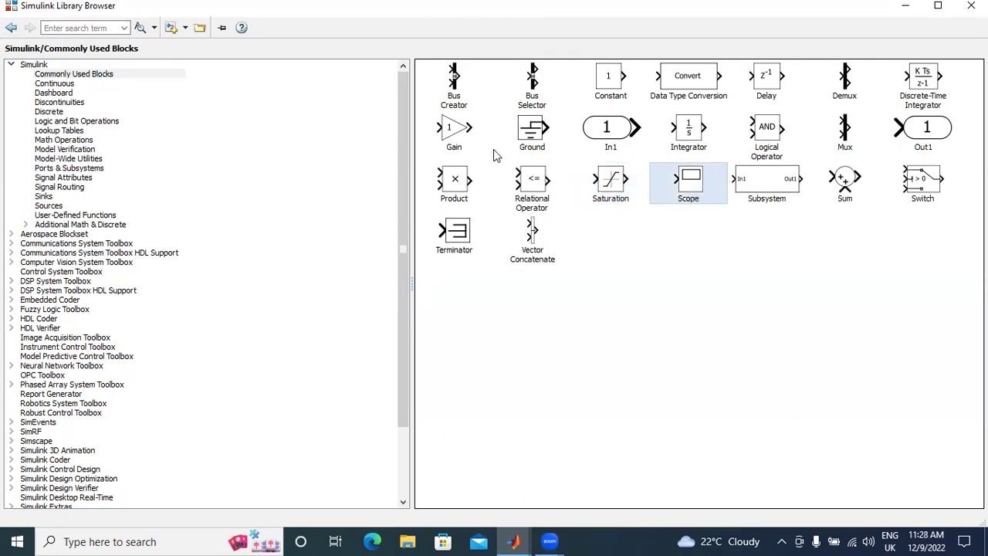
- Add a Constant block to the model and return to the model window
click(608, 85)
right_click(609, 83)
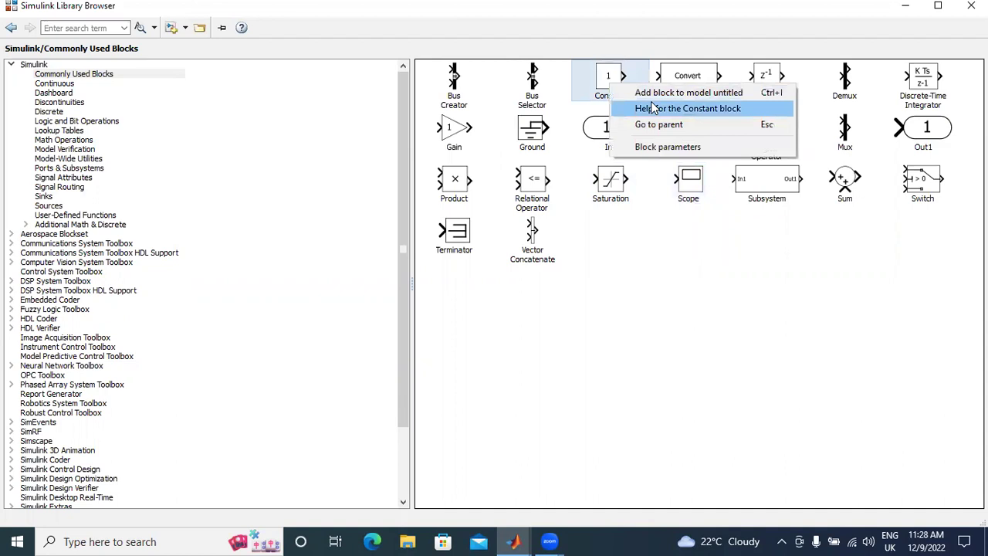
click(658, 93)
click(513, 541)
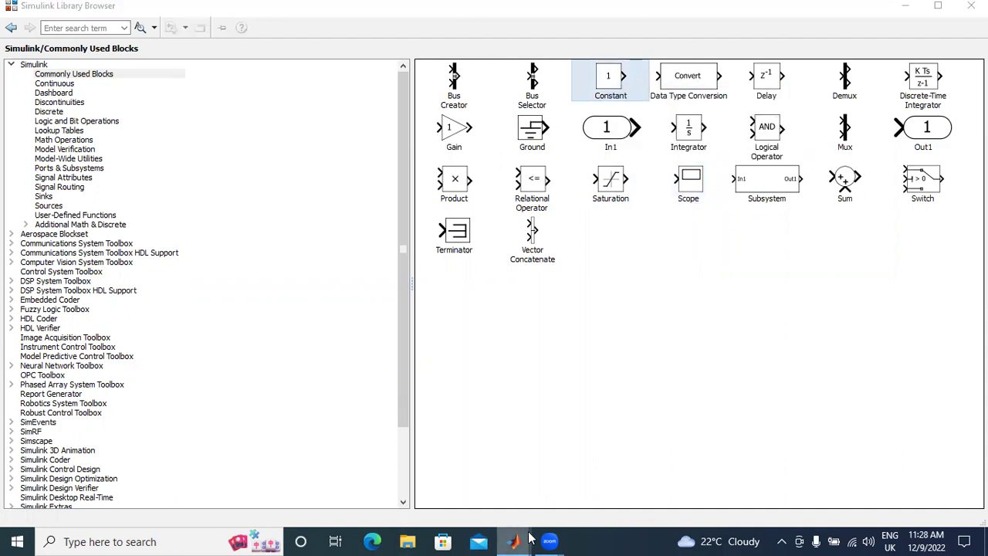
click(540, 506)
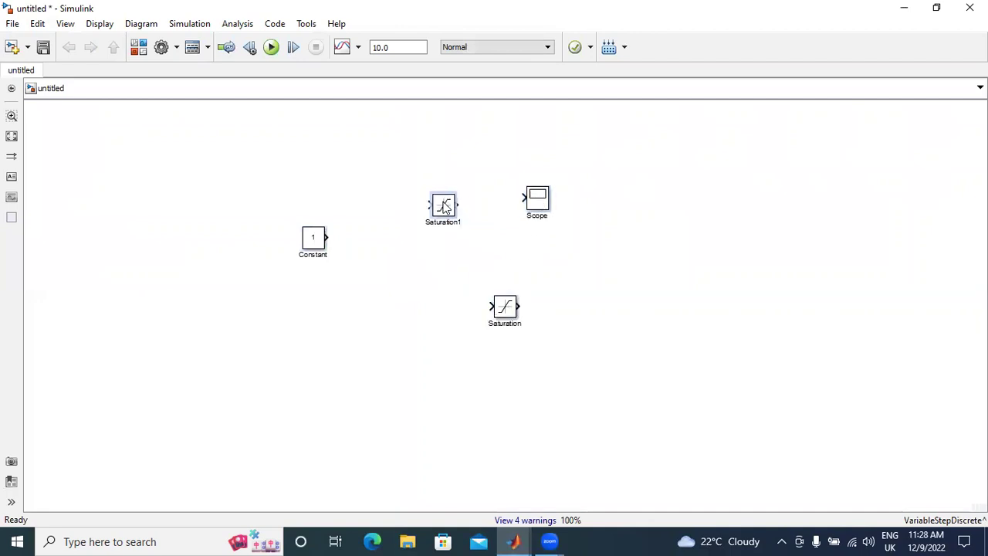
- Delete the spare Saturation and wire Constant into Saturation1 with a straight line
key(Delete)
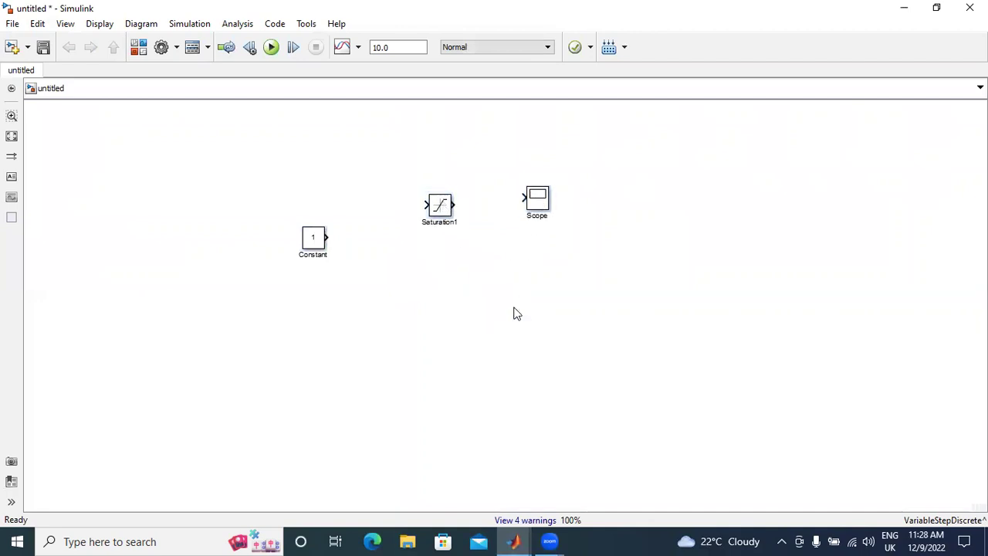
drag(328, 238, 437, 203)
drag(320, 233, 320, 200)
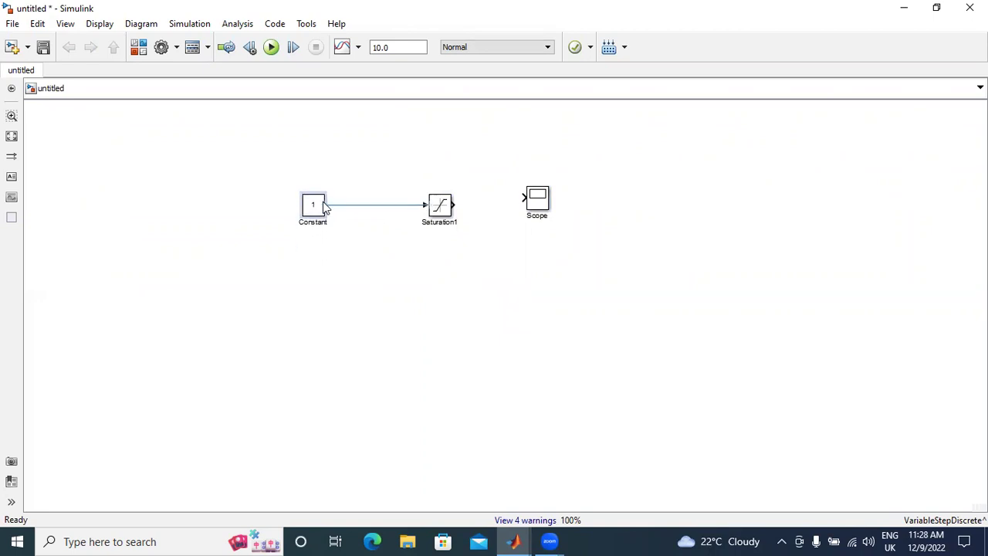
click(494, 237)
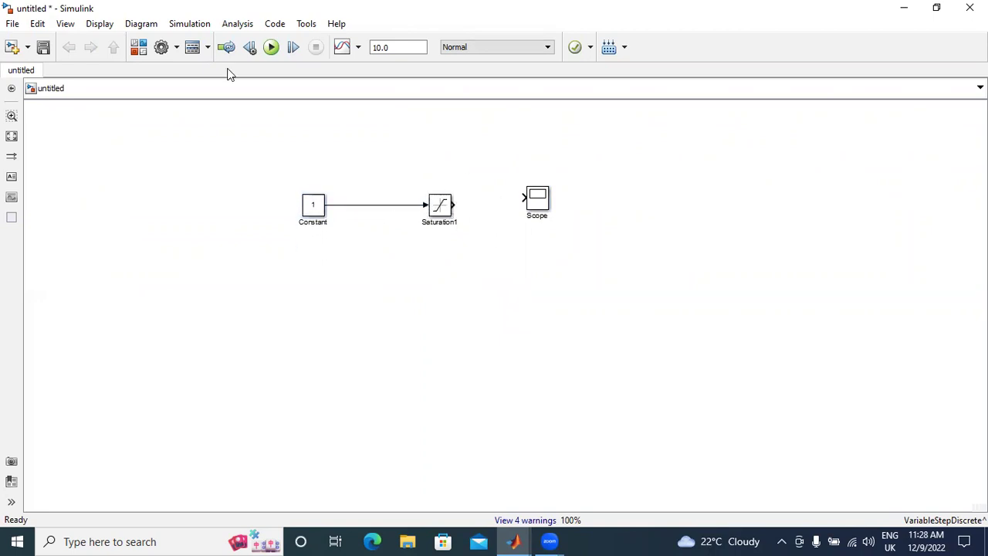
- Find the Display block under Sinks in the Library Browser and add it to the untitled model
click(137, 48)
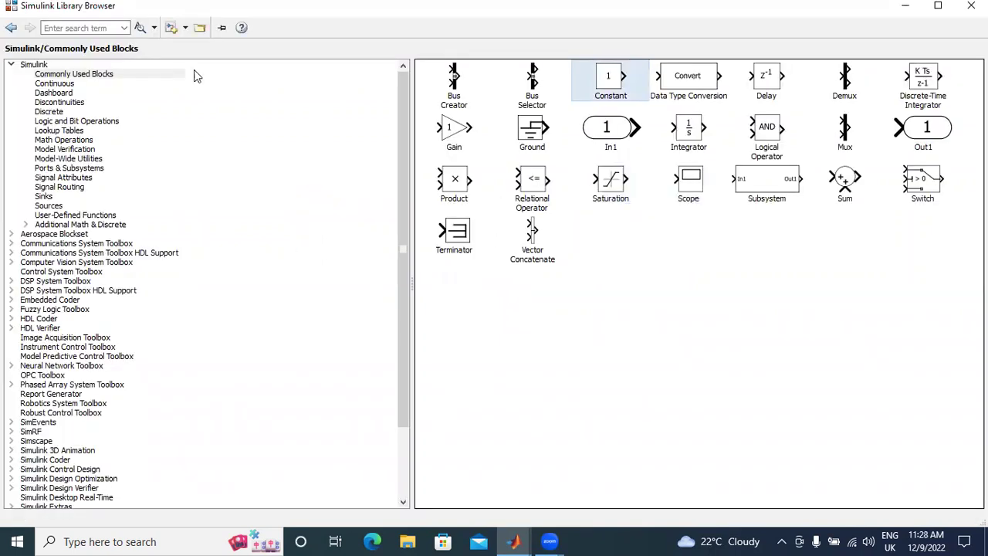
click(58, 84)
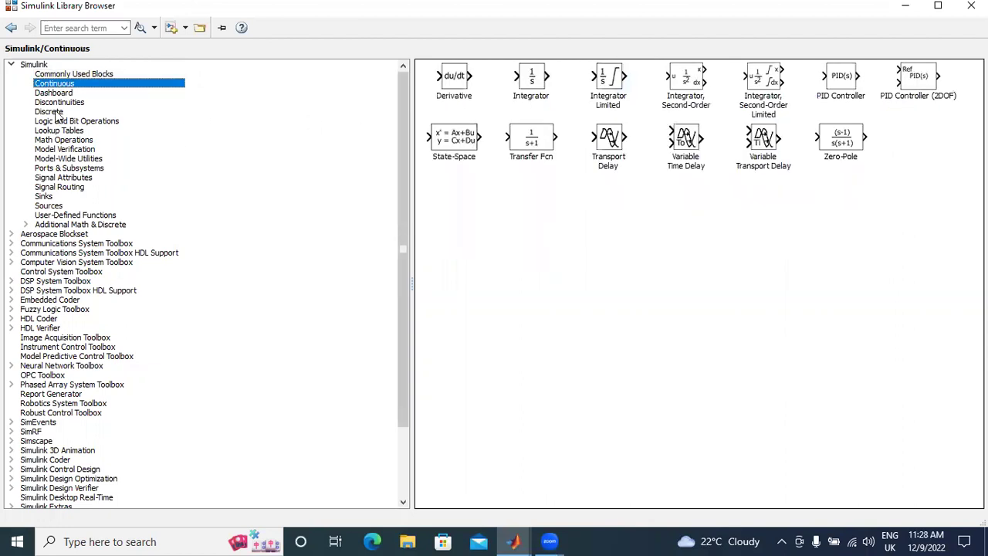
click(52, 93)
click(54, 190)
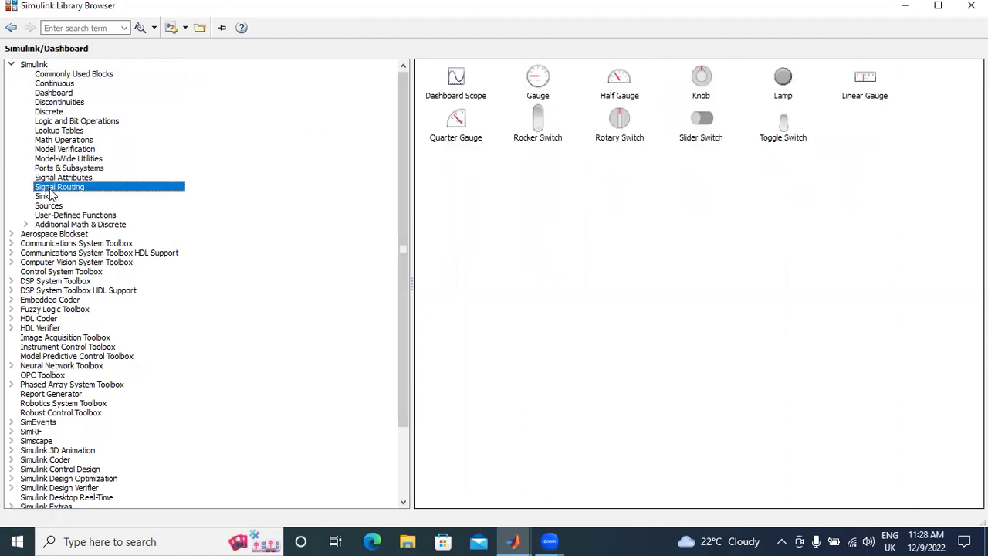
click(44, 197)
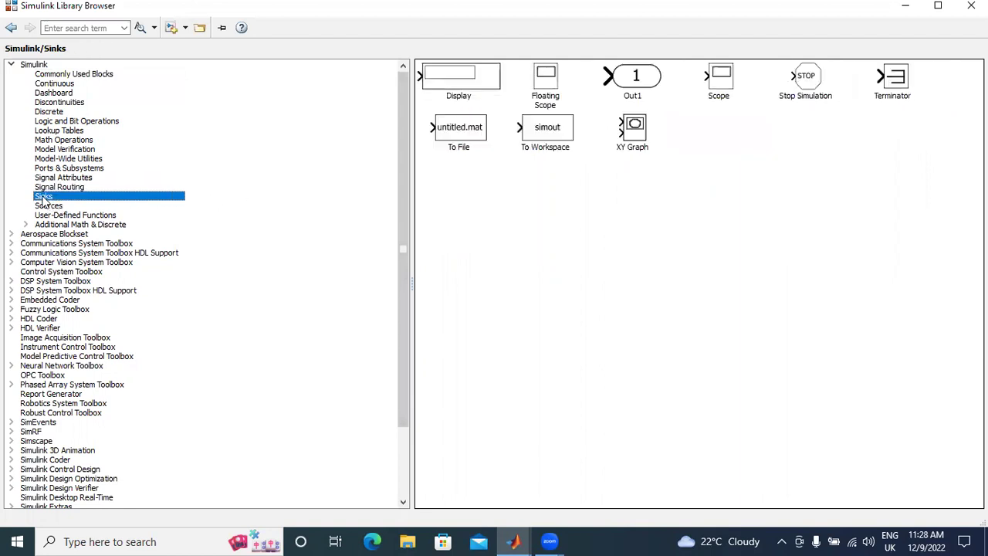
click(495, 78)
right_click(482, 74)
click(528, 203)
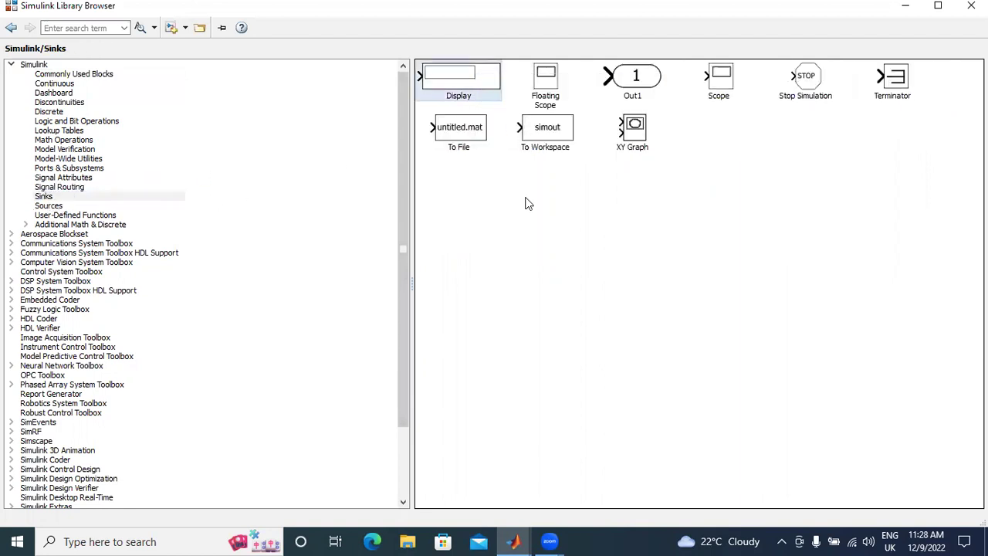
- Delete the Scope, place Display right of Saturation1, and wire Saturation1's output into it
mouse_move(514, 541)
click(531, 502)
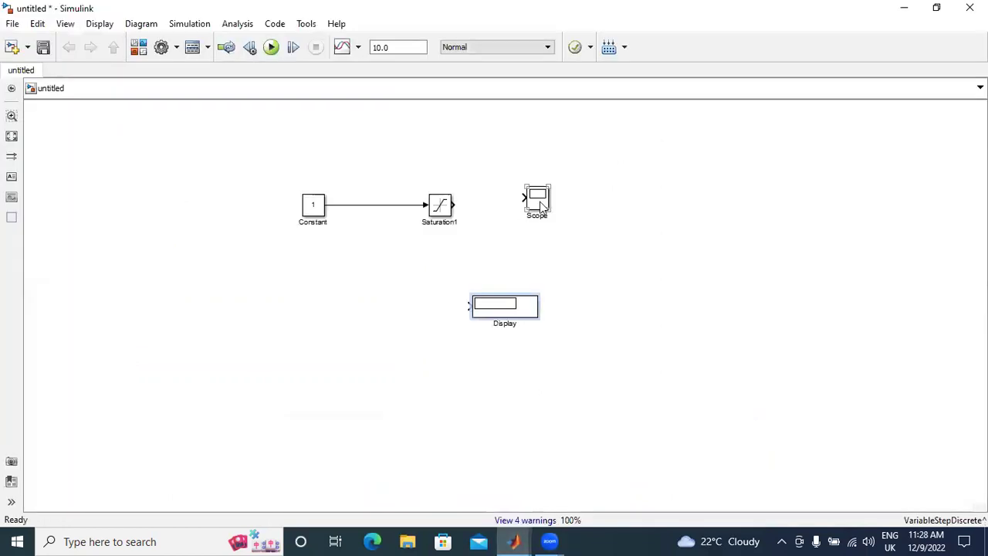
key(Delete)
drag(513, 306, 553, 195)
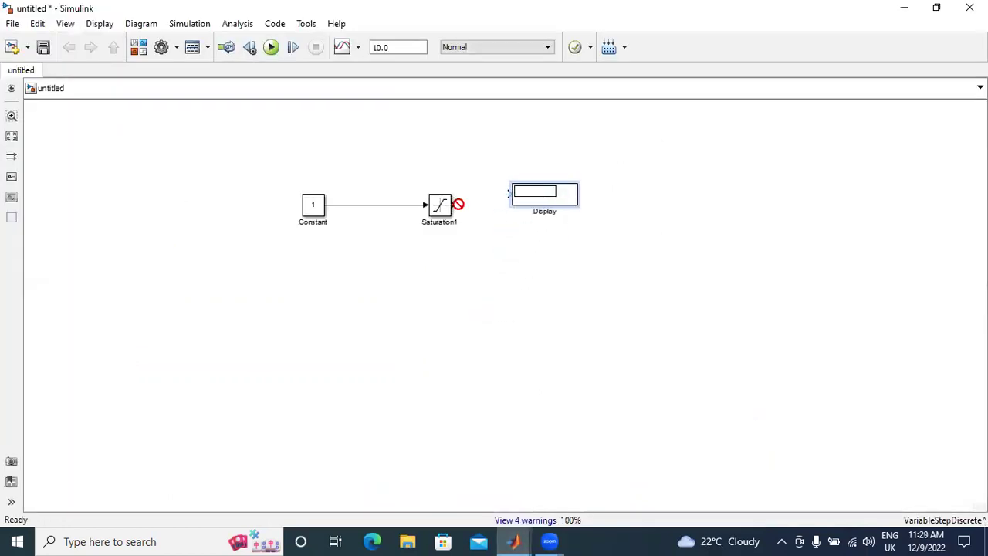
drag(457, 205, 509, 193)
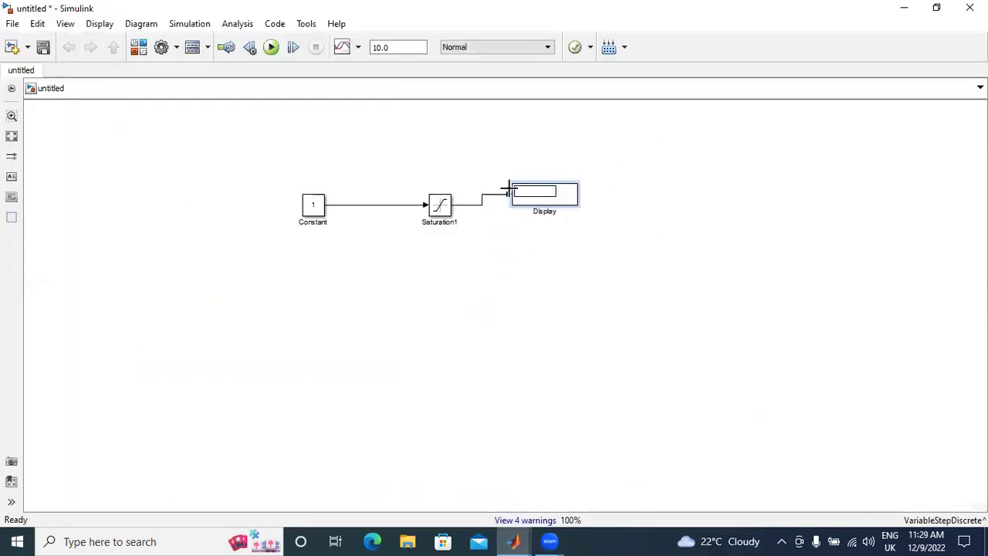
click(436, 208)
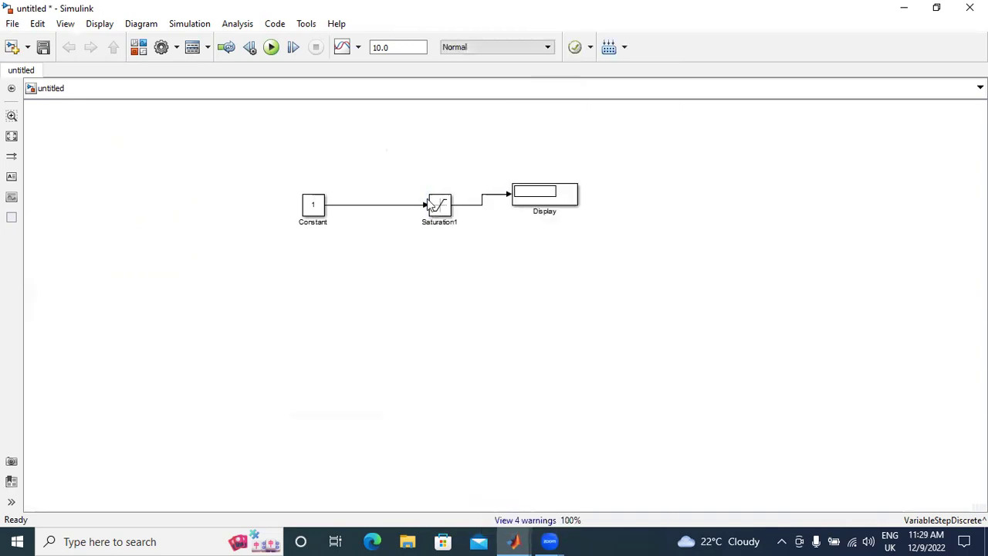
double_click(437, 207)
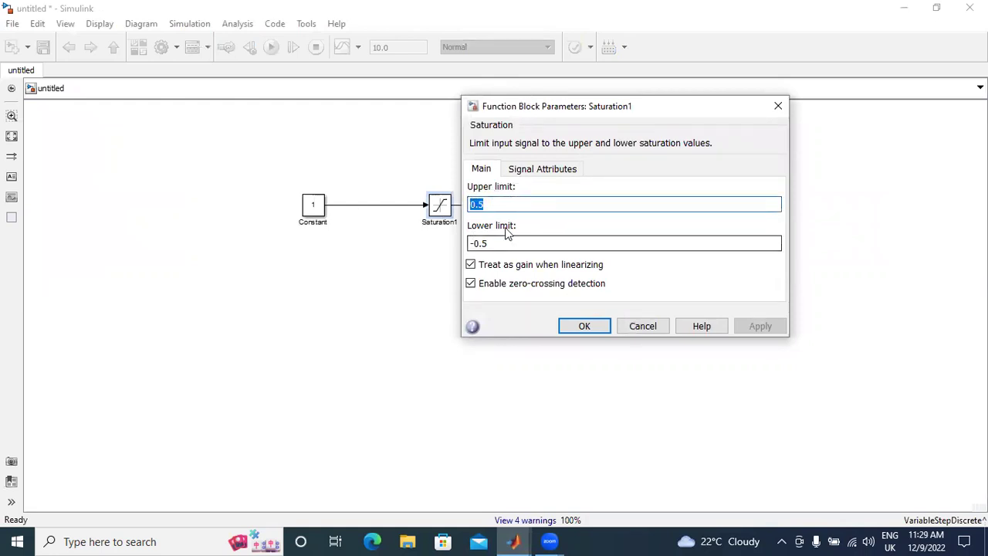
click(778, 106)
- Open the Saturation block's Help page from Saturation1's context menu
right_click(445, 213)
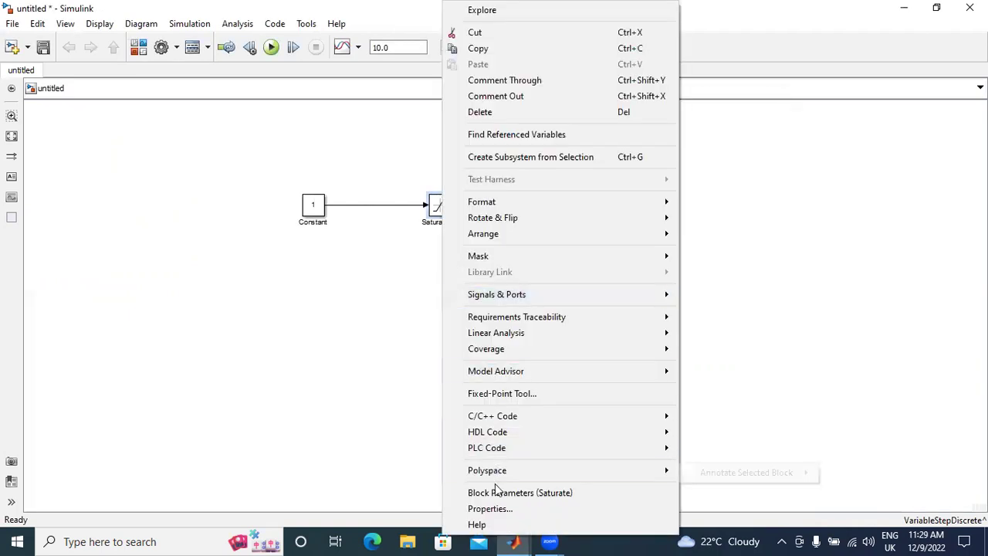
right_click(435, 208)
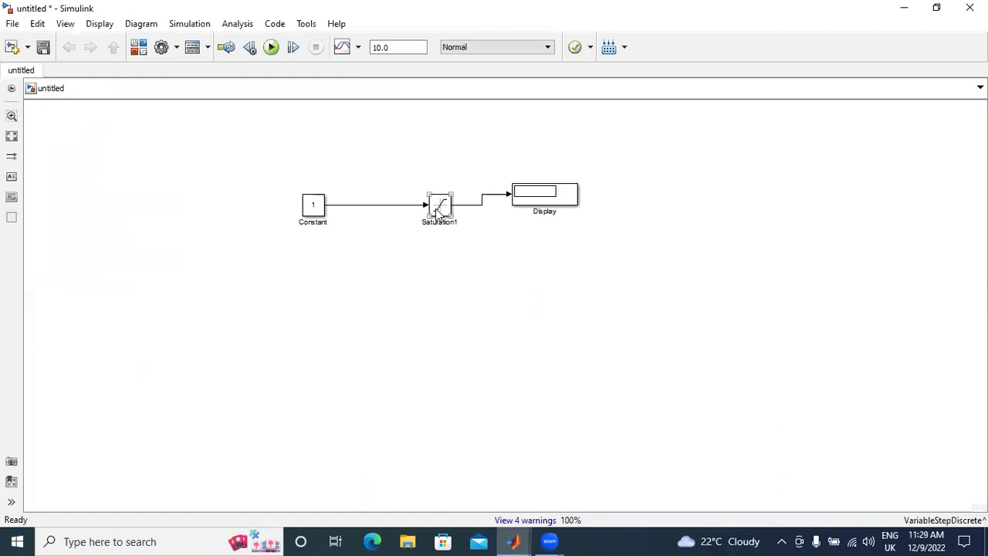
right_click(436, 209)
click(482, 524)
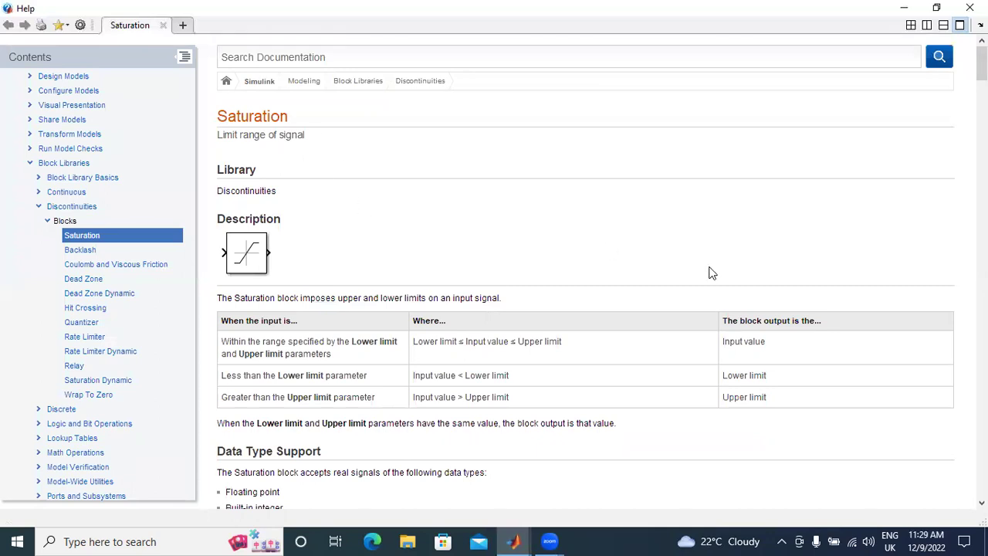
- Scroll the Saturation help page to its table of lower/upper limit output rules
scroll(701, 272, down, 3)
scroll(432, 222, up, 3)
scroll(459, 251, down, 2)
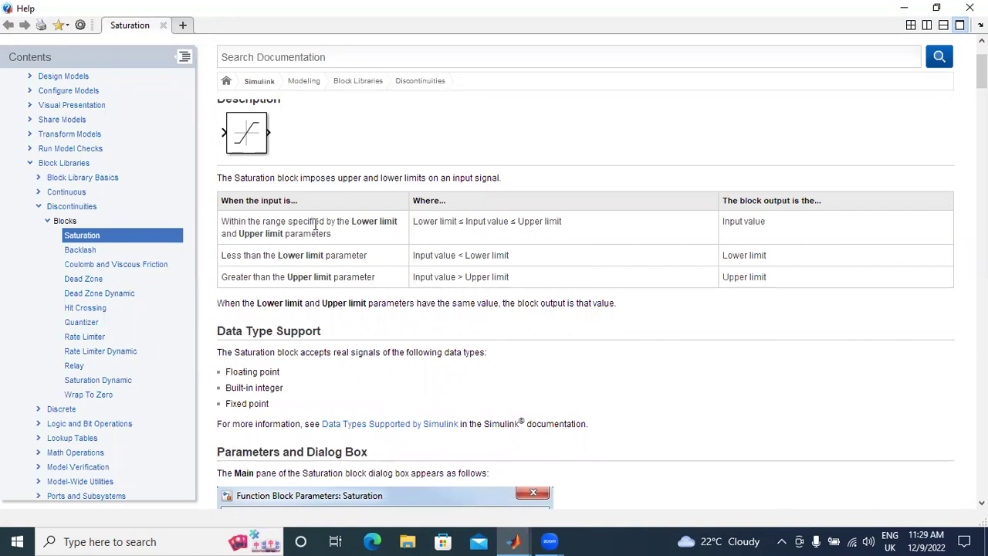
click(510, 540)
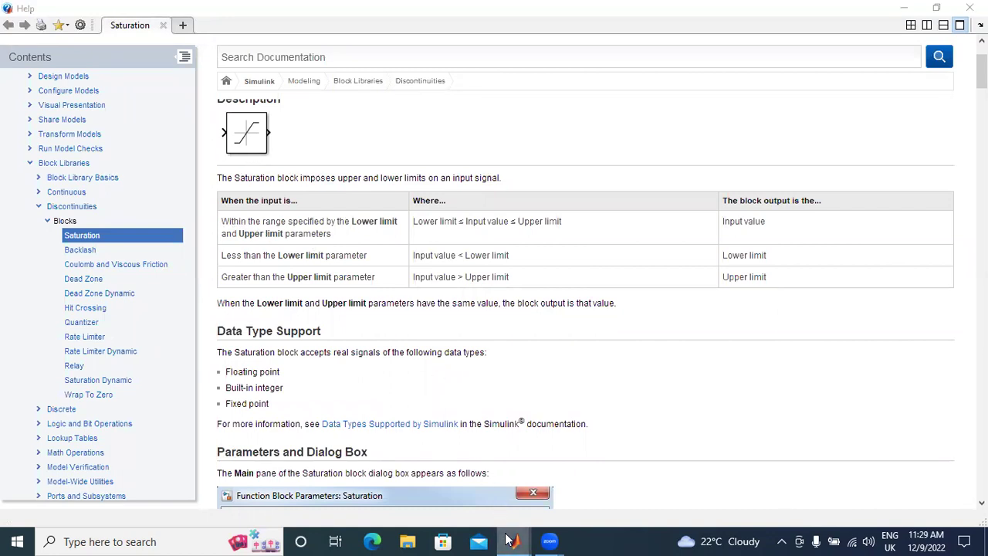
- Check Saturation1's ±0.5 limits, then revisit its help page and the Library Browser's Sinks
click(459, 491)
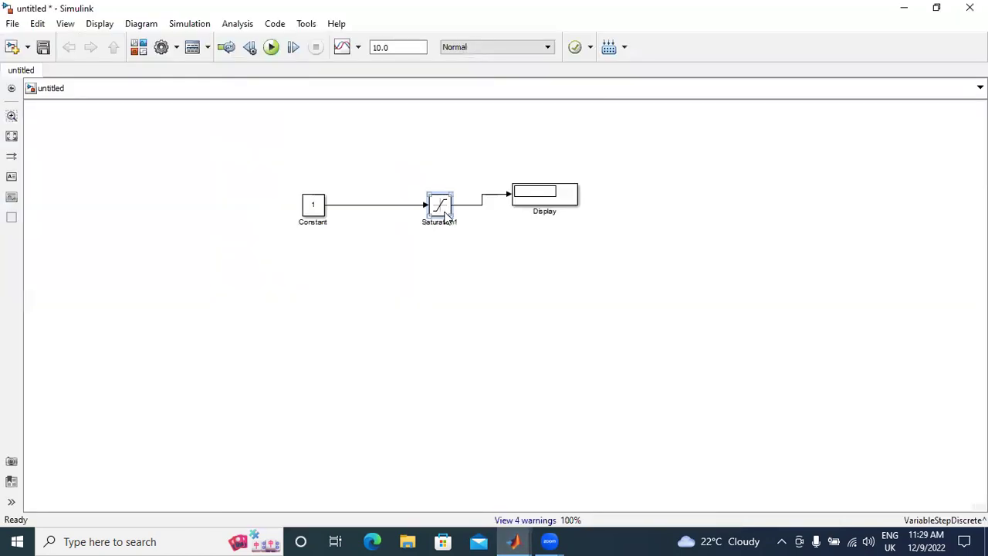
double_click(440, 205)
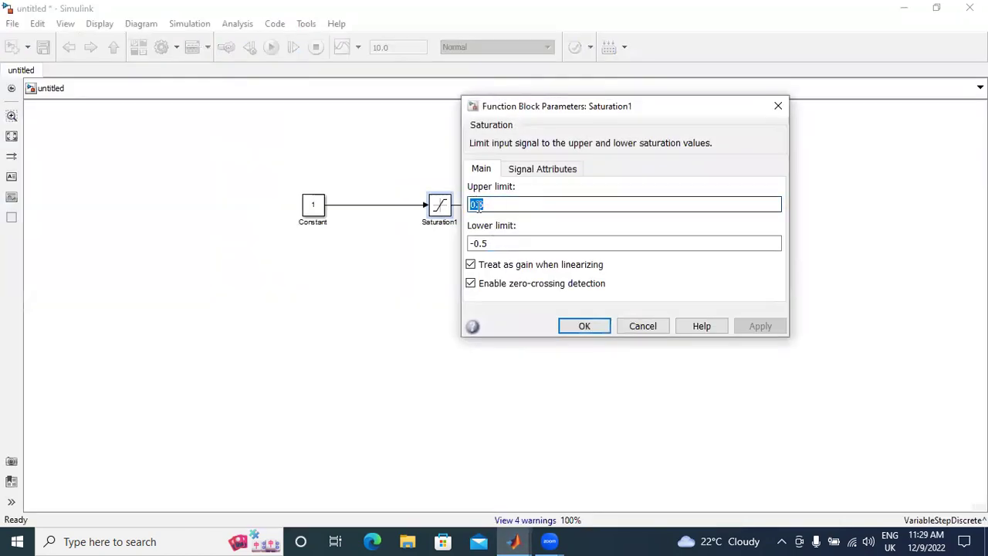
click(523, 541)
click(715, 488)
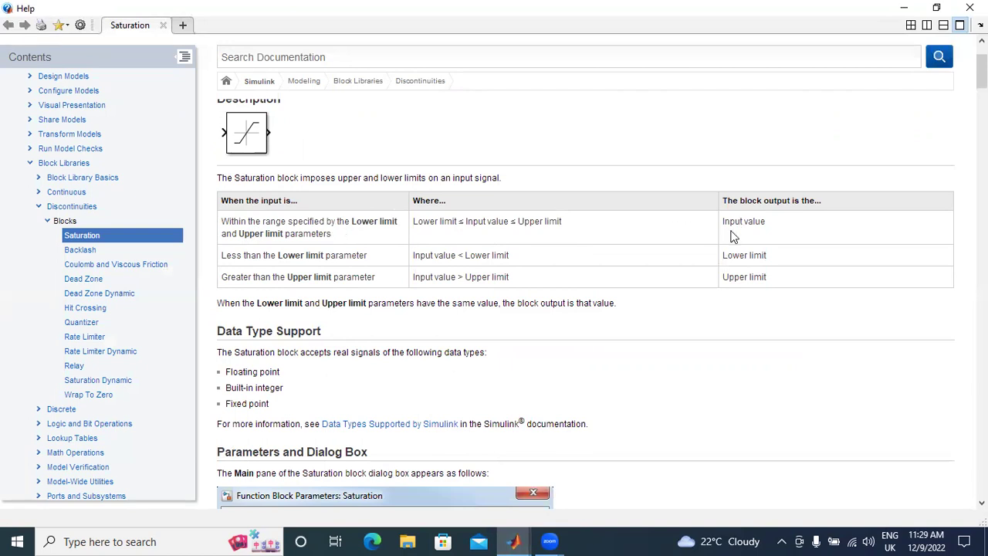
mouse_move(513, 542)
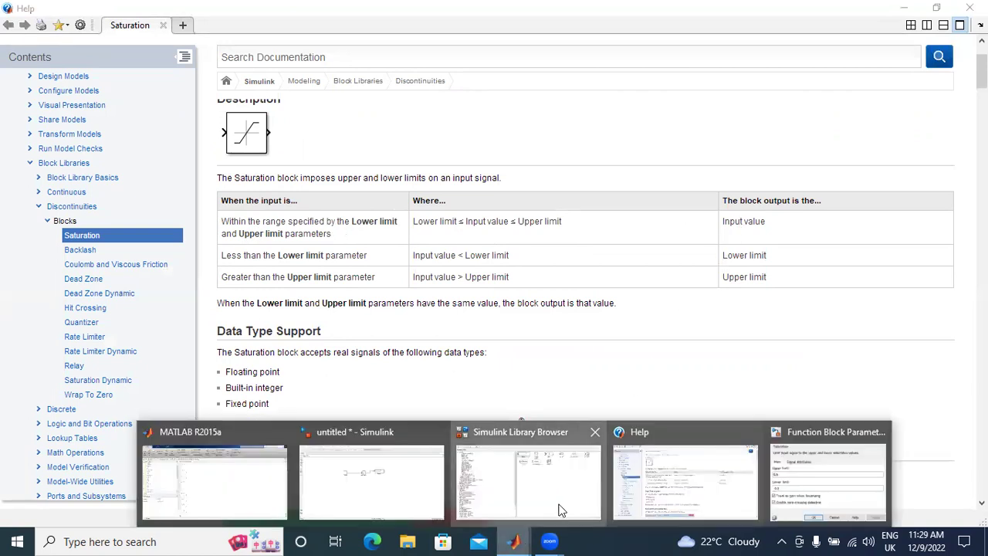
click(562, 510)
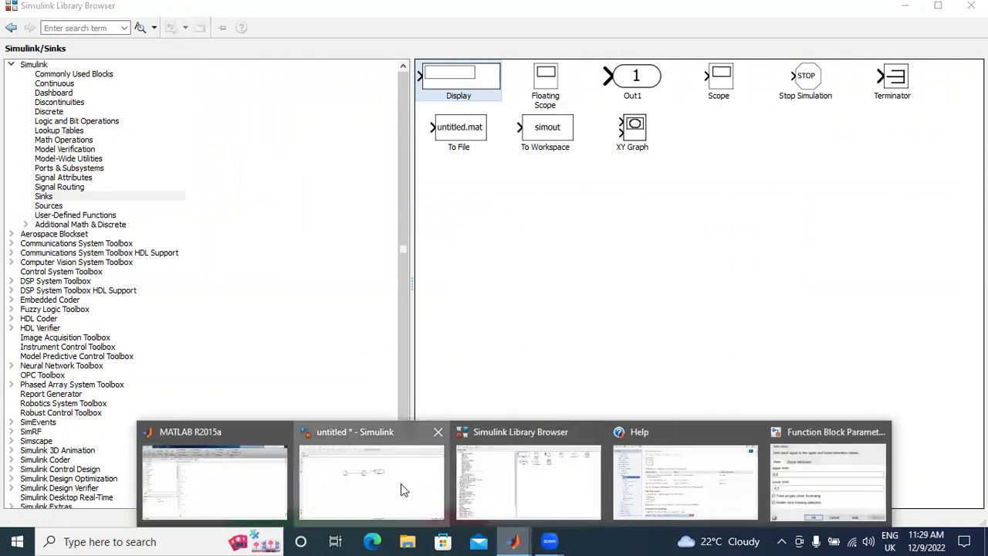
- Set the Constant block's value to 0.2 and apply it
click(400, 483)
click(315, 207)
double_click(315, 207)
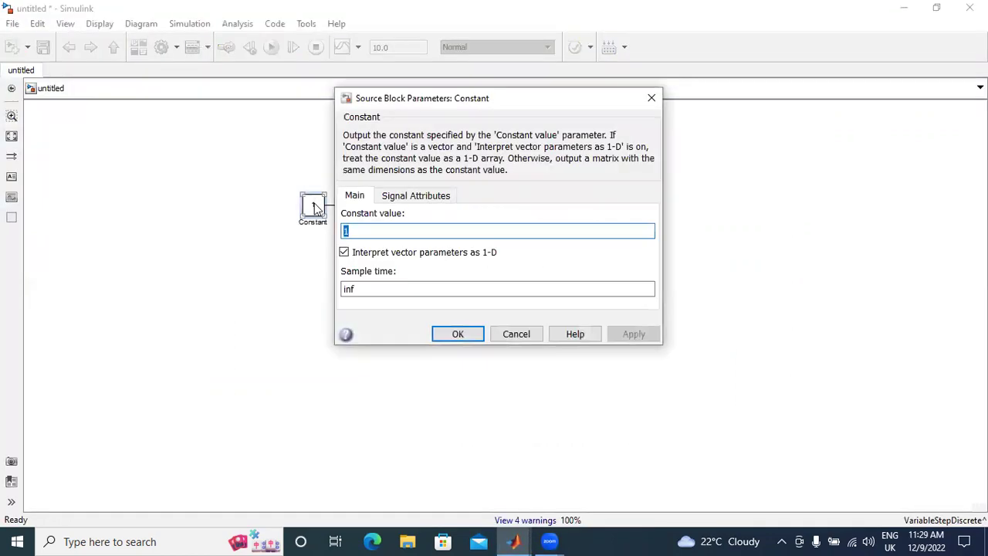
text(0.2)
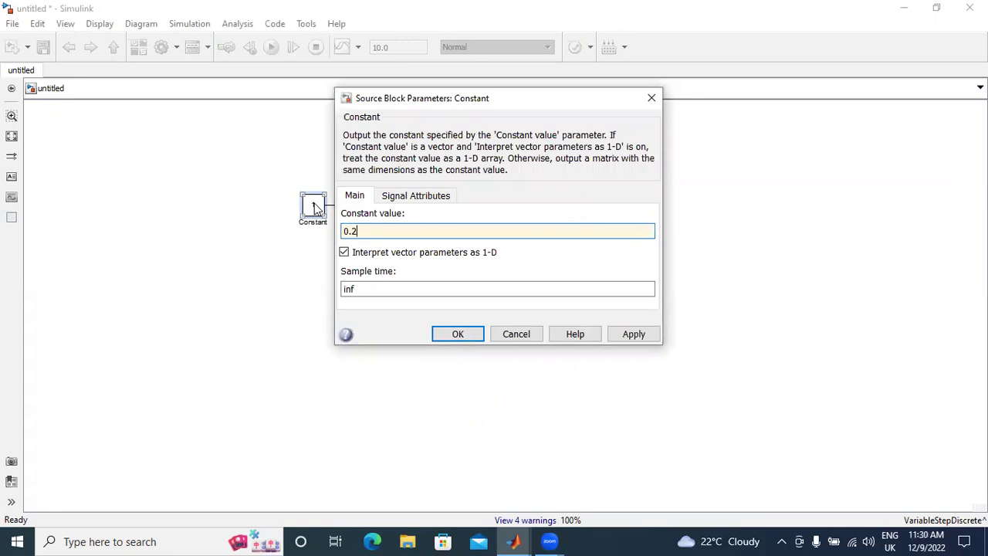
click(635, 334)
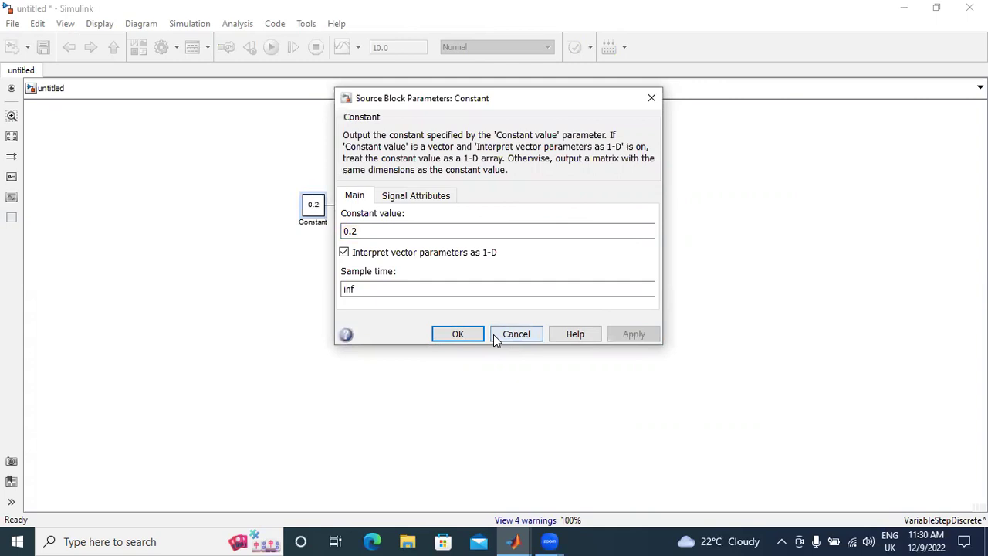
click(458, 334)
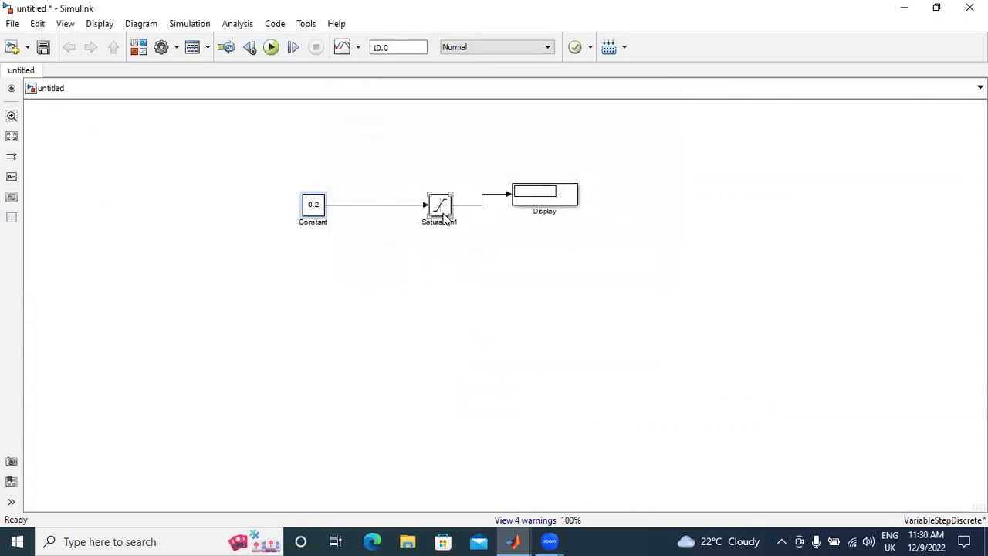
- Run the model with input 0.2, reviewing Saturation1's ±0.5 limits before and after
double_click(443, 215)
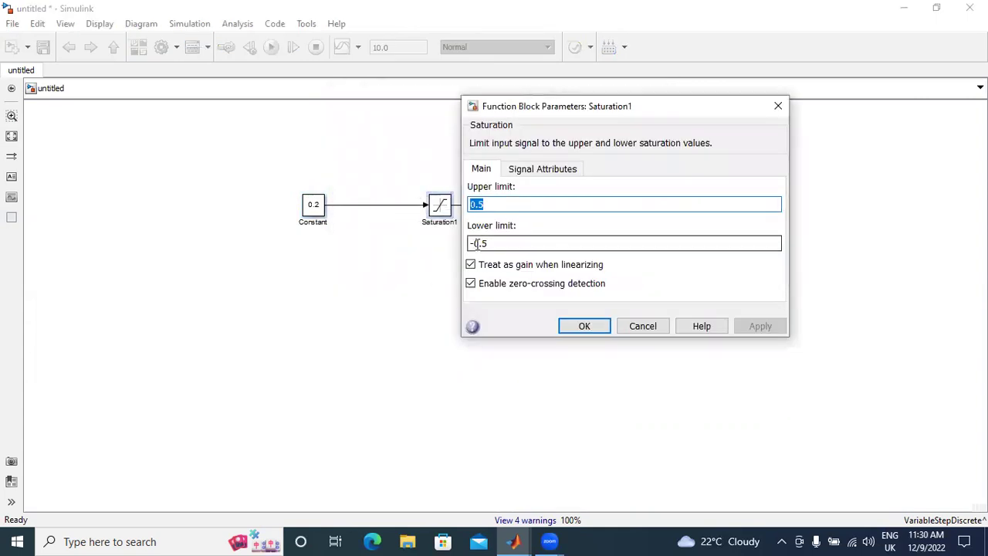
click(583, 328)
click(270, 48)
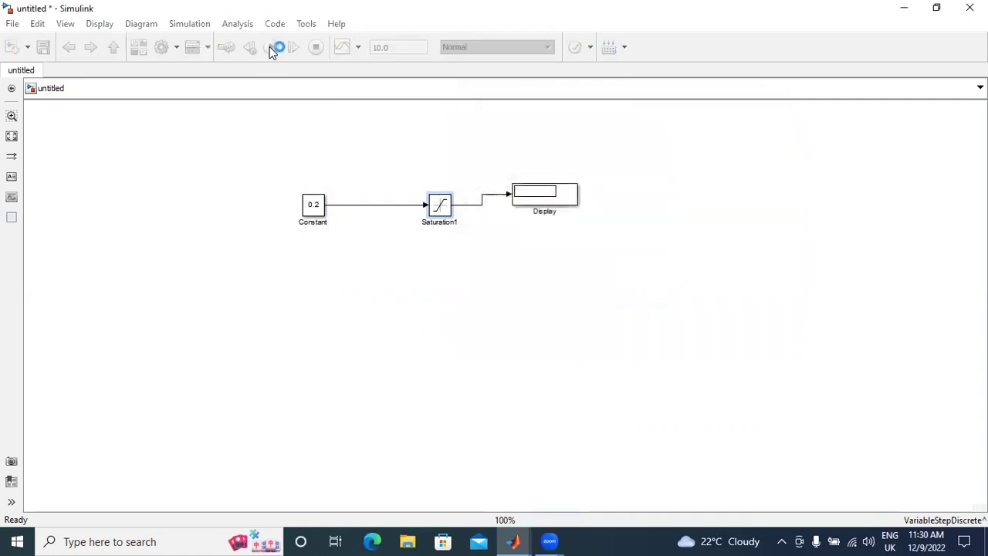
double_click(441, 206)
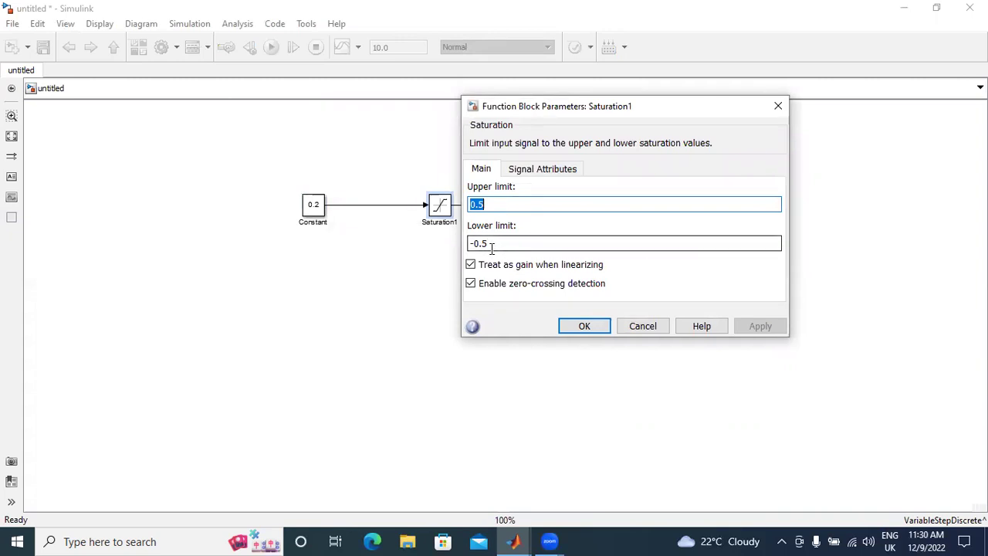
click(589, 328)
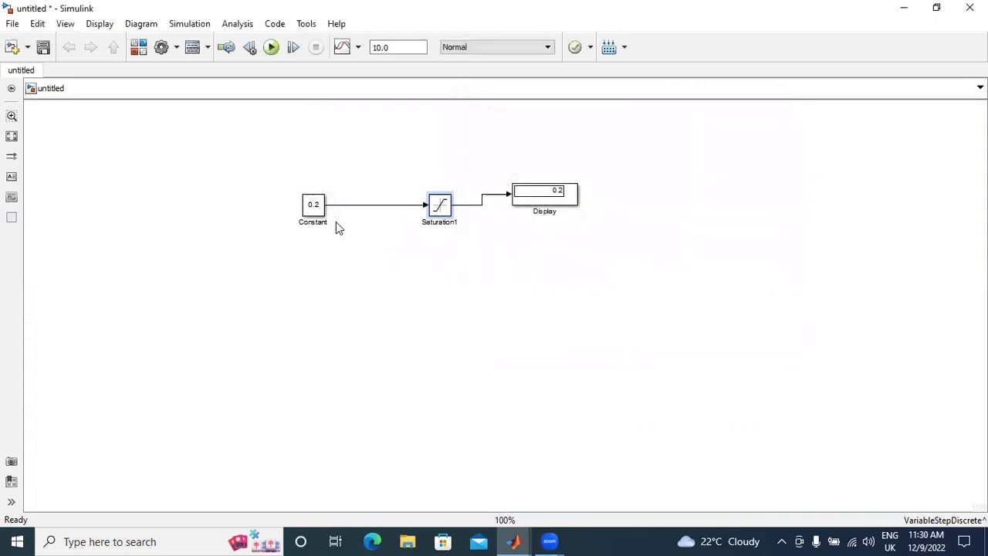
click(513, 541)
- Reread the Saturation help page, then recheck Saturation1's ±0.5 limits in the model
click(733, 502)
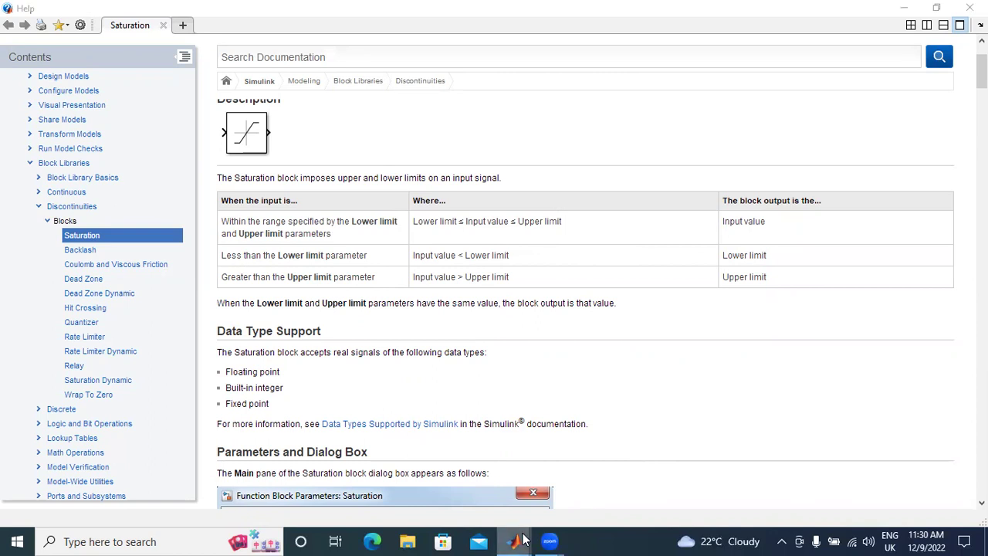
mouse_move(514, 541)
click(452, 494)
double_click(440, 209)
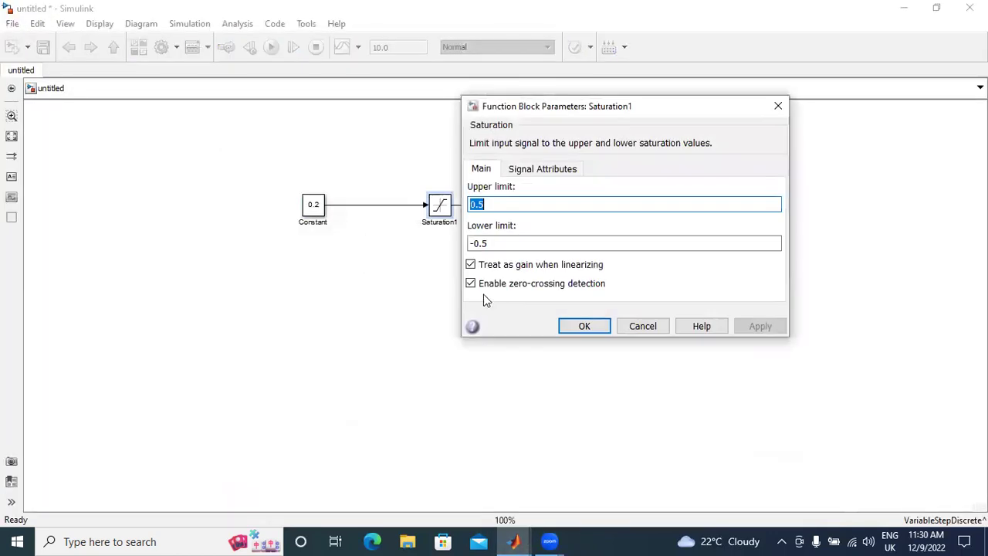
click(584, 326)
- Change the Constant value to -1 and run, so the Display shows -0.5
double_click(317, 217)
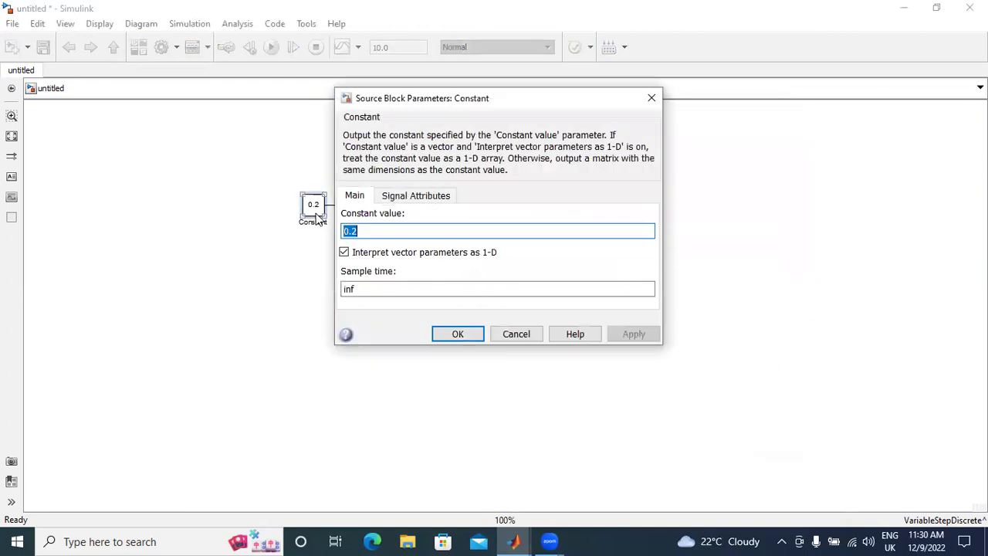
text(-1)
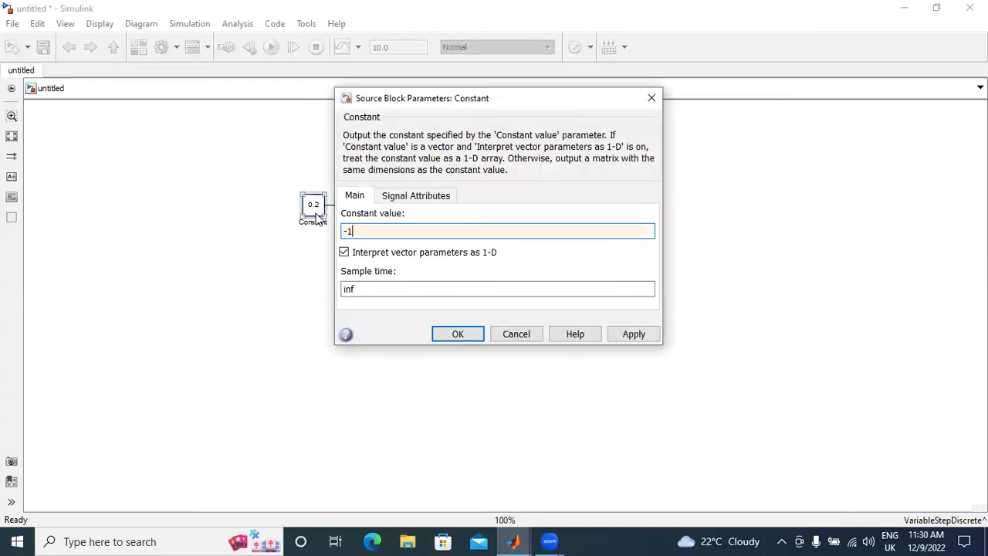
click(632, 333)
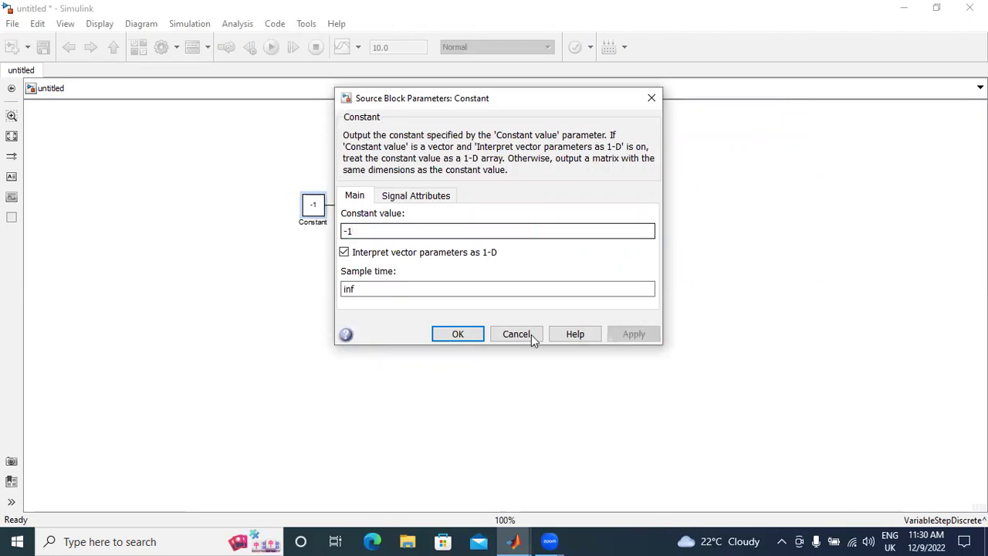
click(465, 340)
click(271, 47)
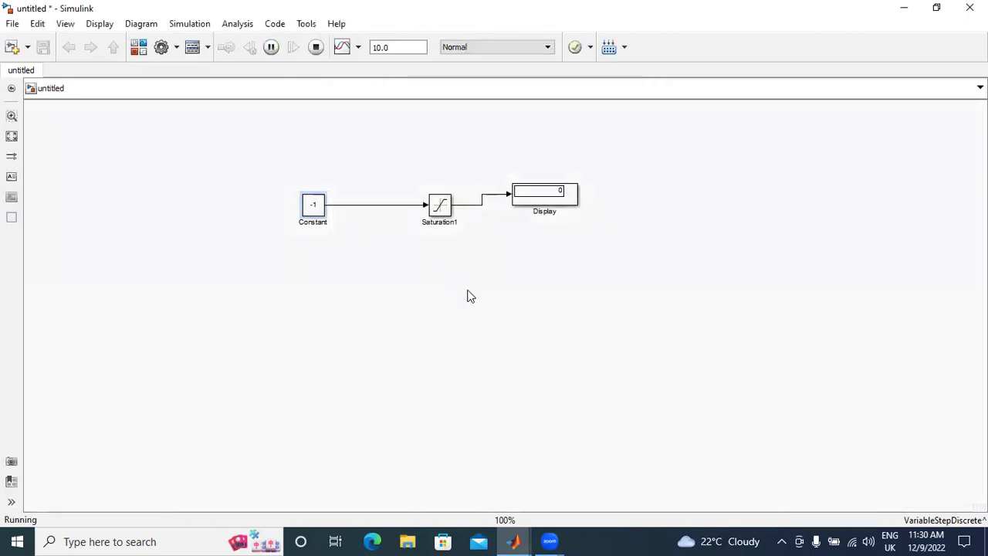
- Compare against Saturation1's ±0.5 limits and return to the Saturation help page
click(321, 214)
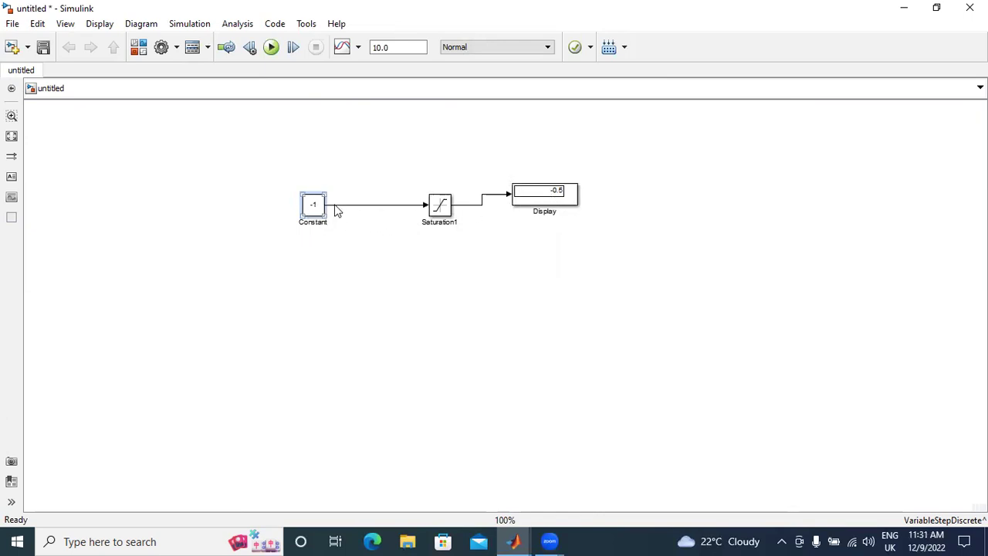
double_click(440, 206)
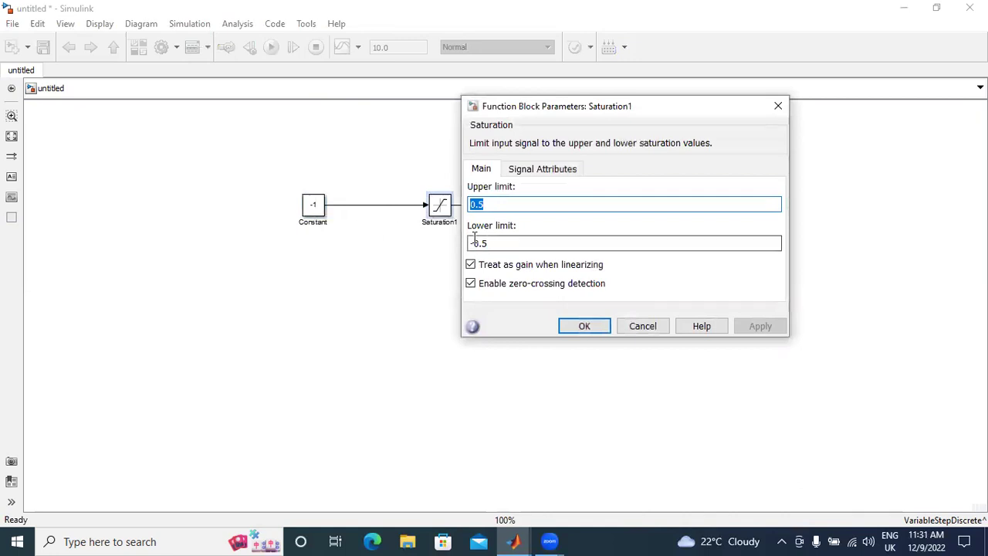
click(586, 327)
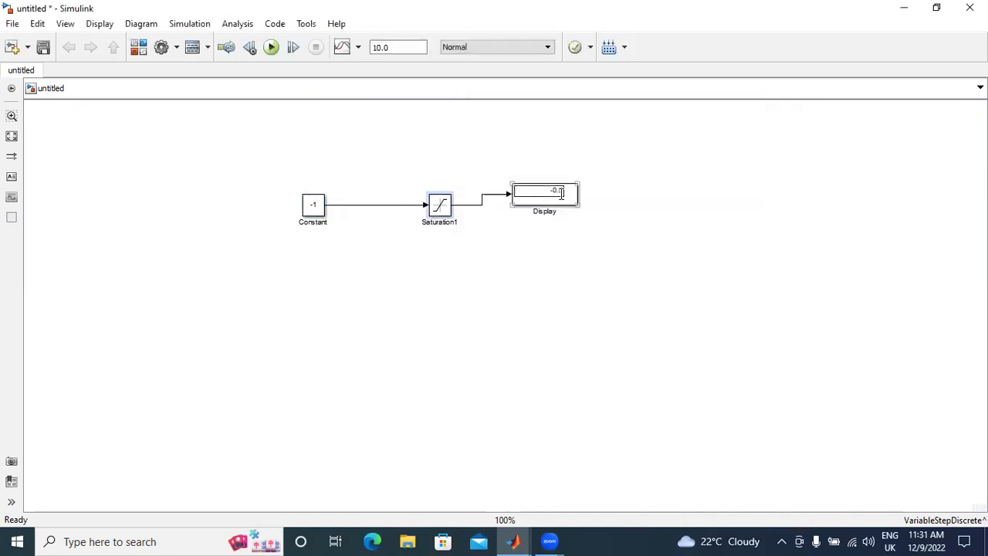
click(513, 541)
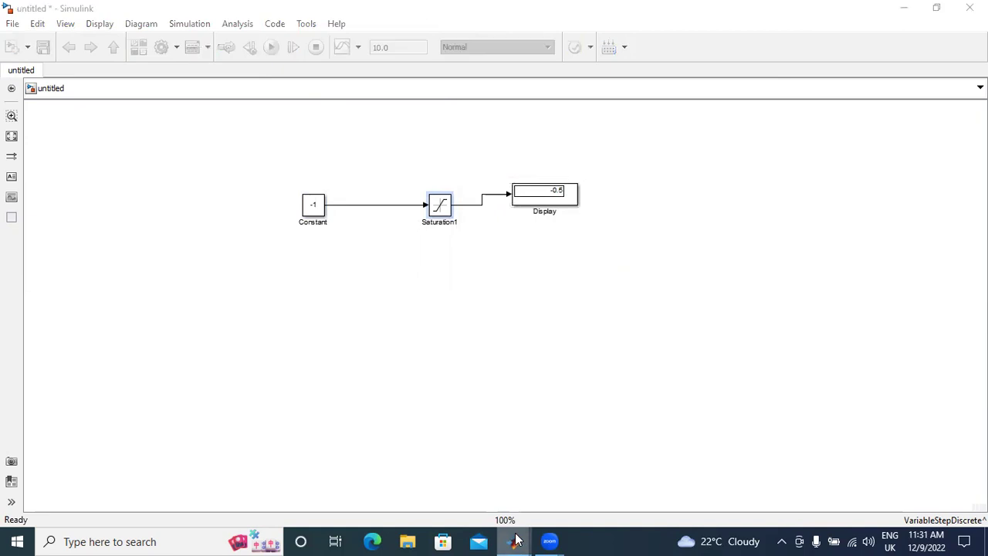
- Back in the untitled model, change the Constant block's value to 1
click(747, 485)
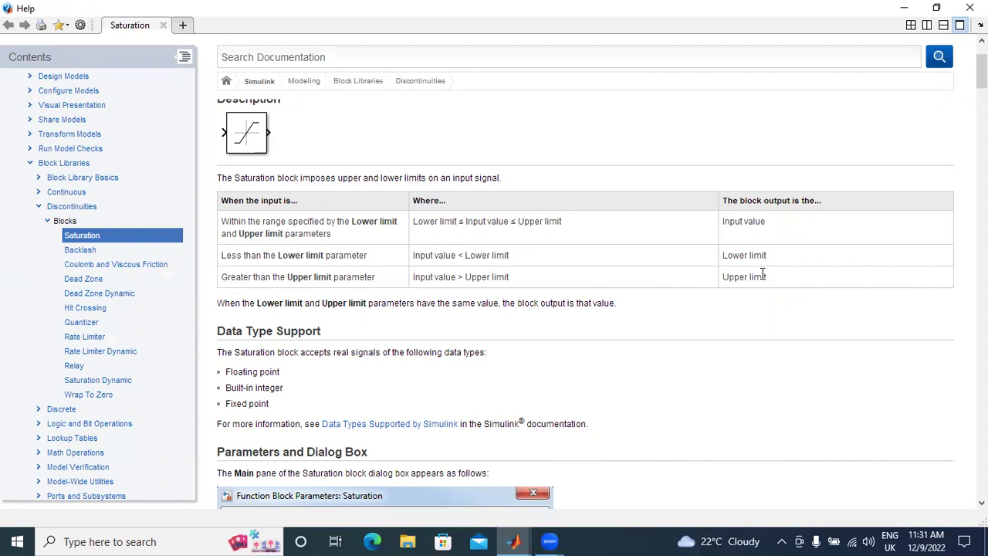
click(514, 541)
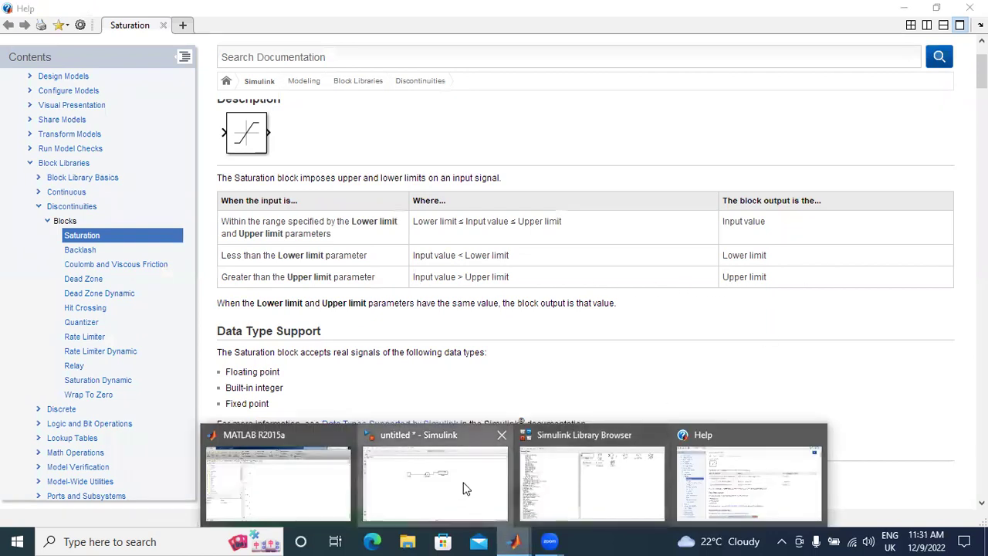
click(466, 488)
double_click(310, 207)
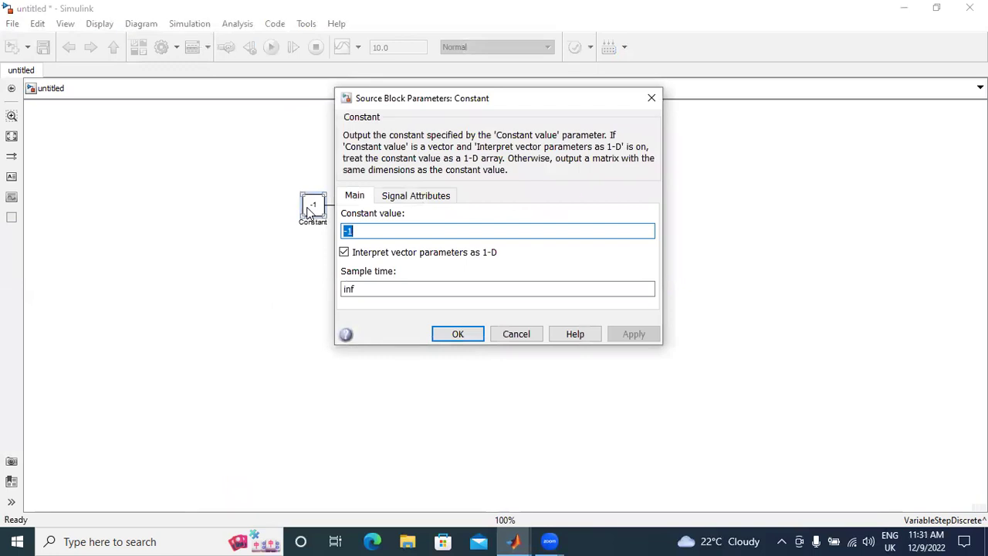
text(1)
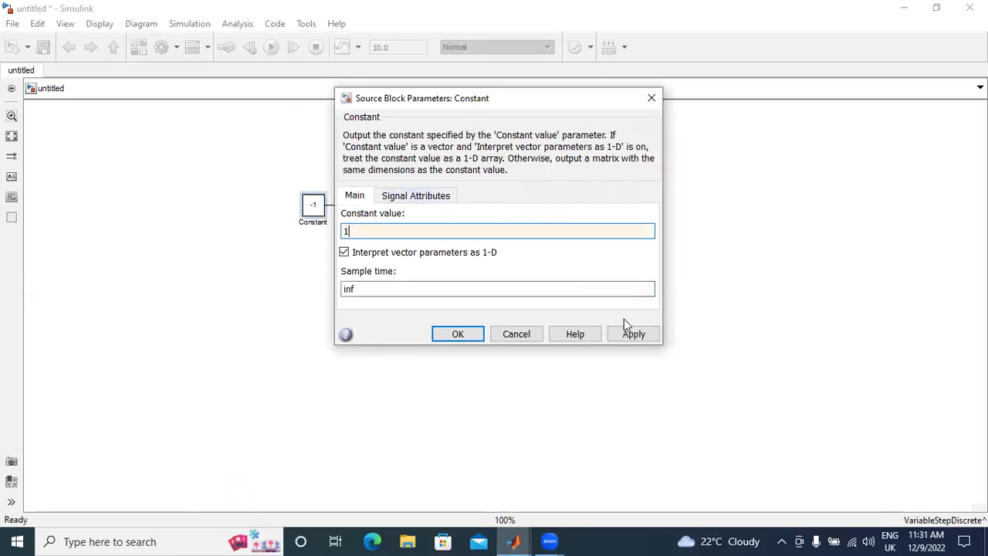
click(634, 335)
click(458, 334)
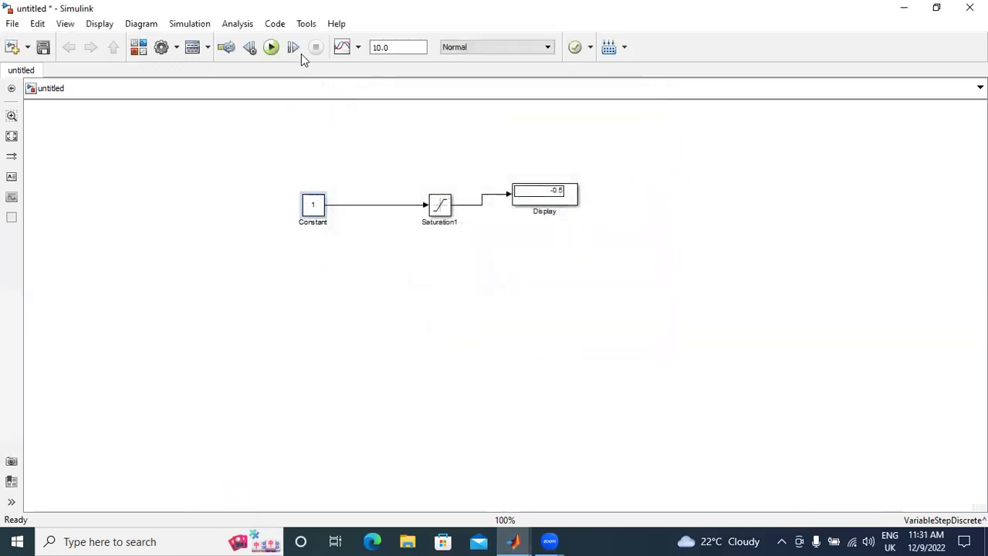
- Run the model and confirm Saturation1's 0.5 upper limit is unchanged
click(271, 48)
double_click(440, 209)
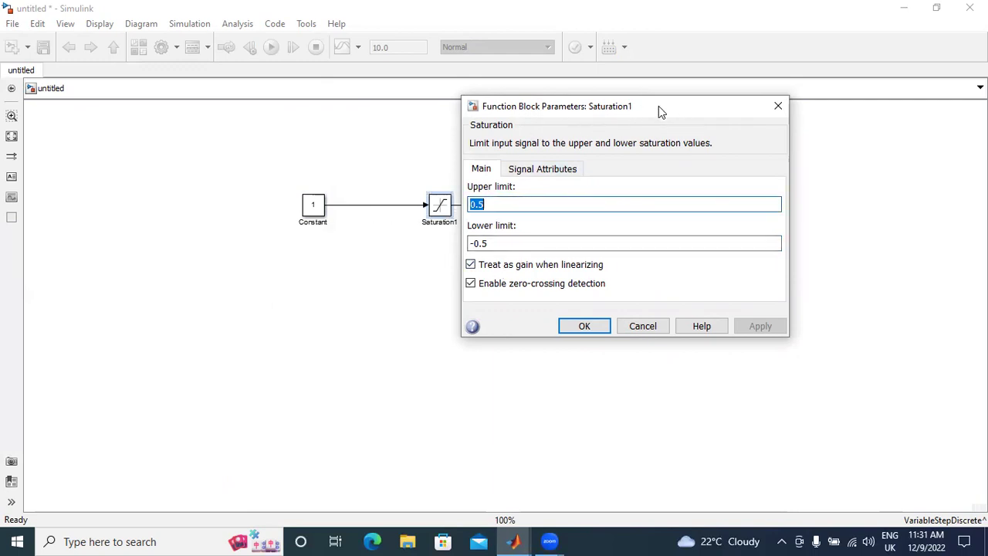
click(585, 327)
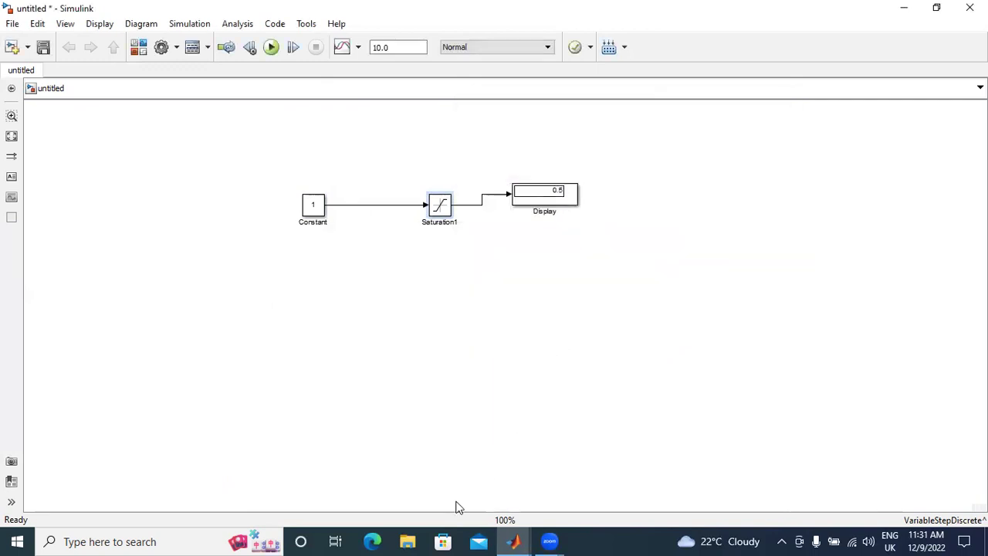